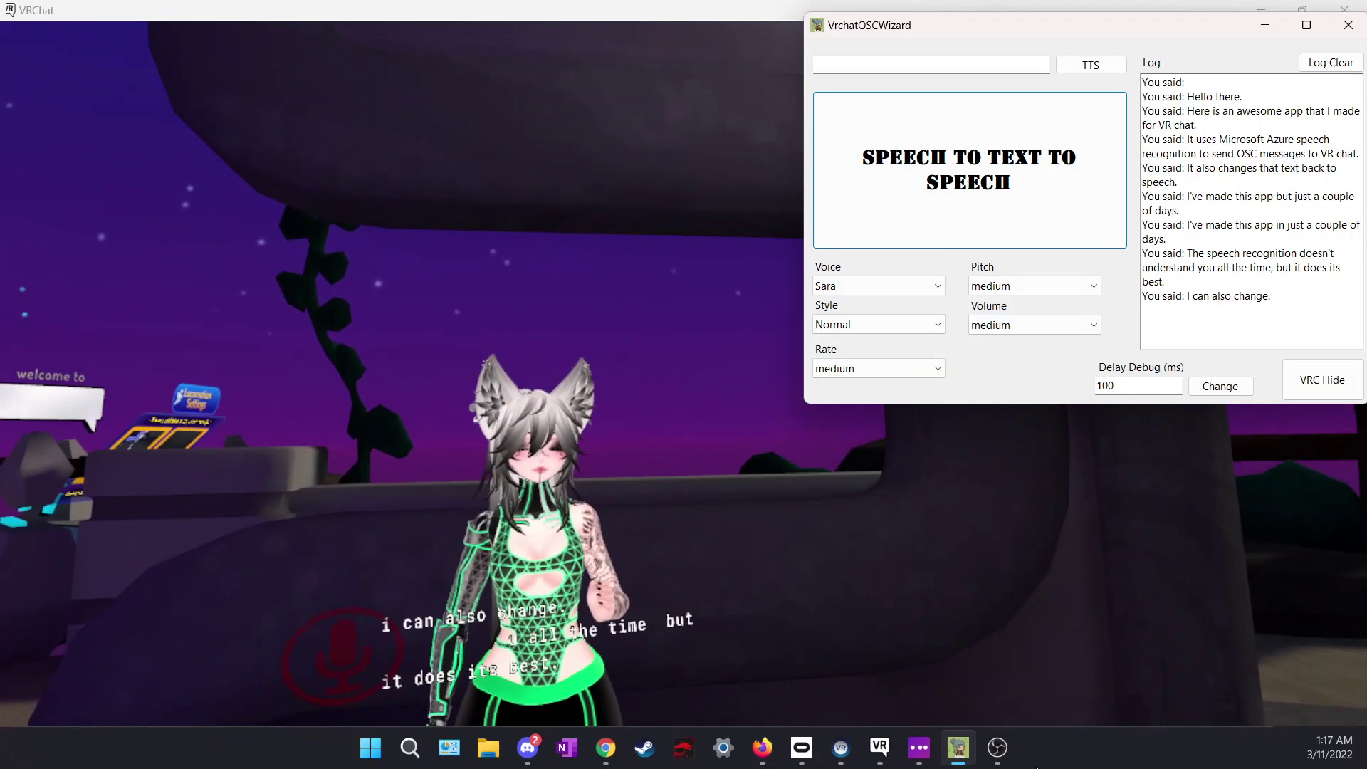
- Speak with the Sad voice style, then switch to Angry and listen again
{"action": "left_click", "coordinate": [919, 328]}
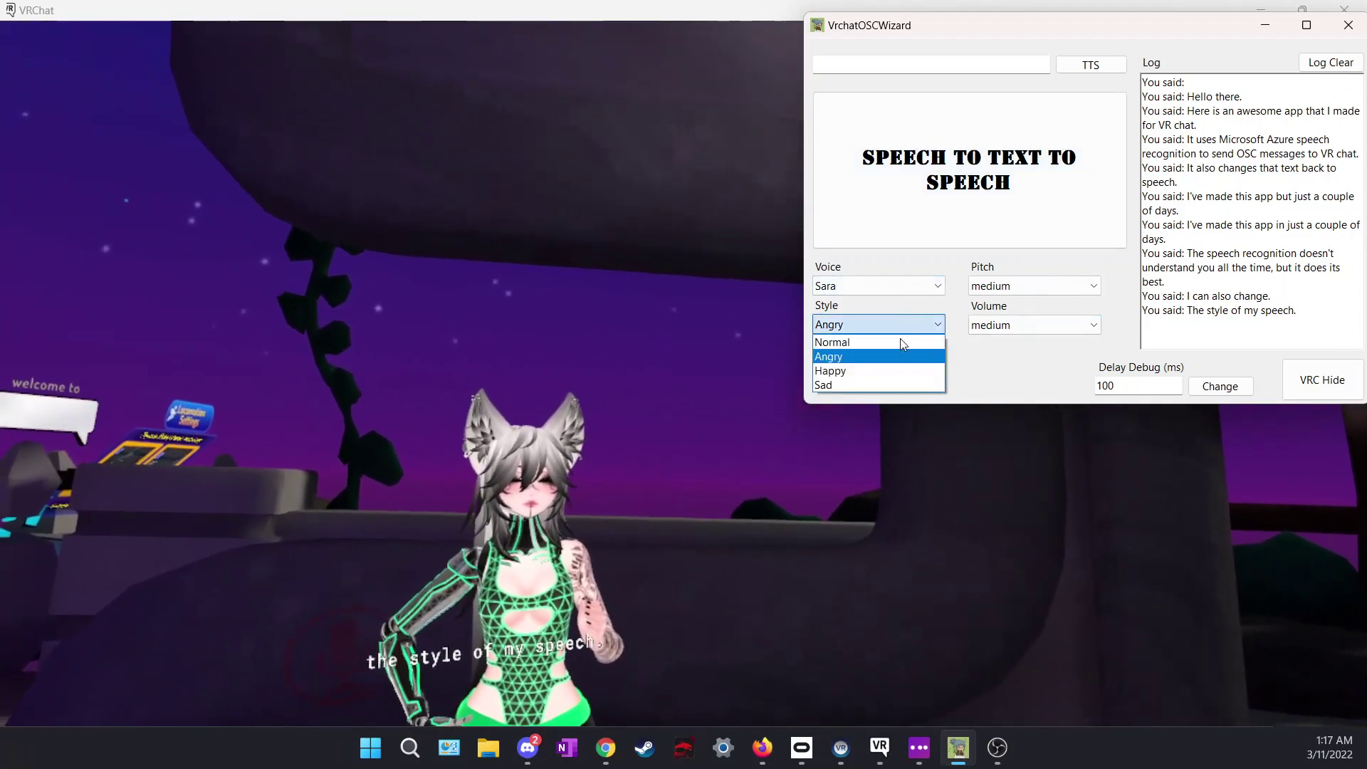
{"action": "left_click", "coordinate": [878, 383]}
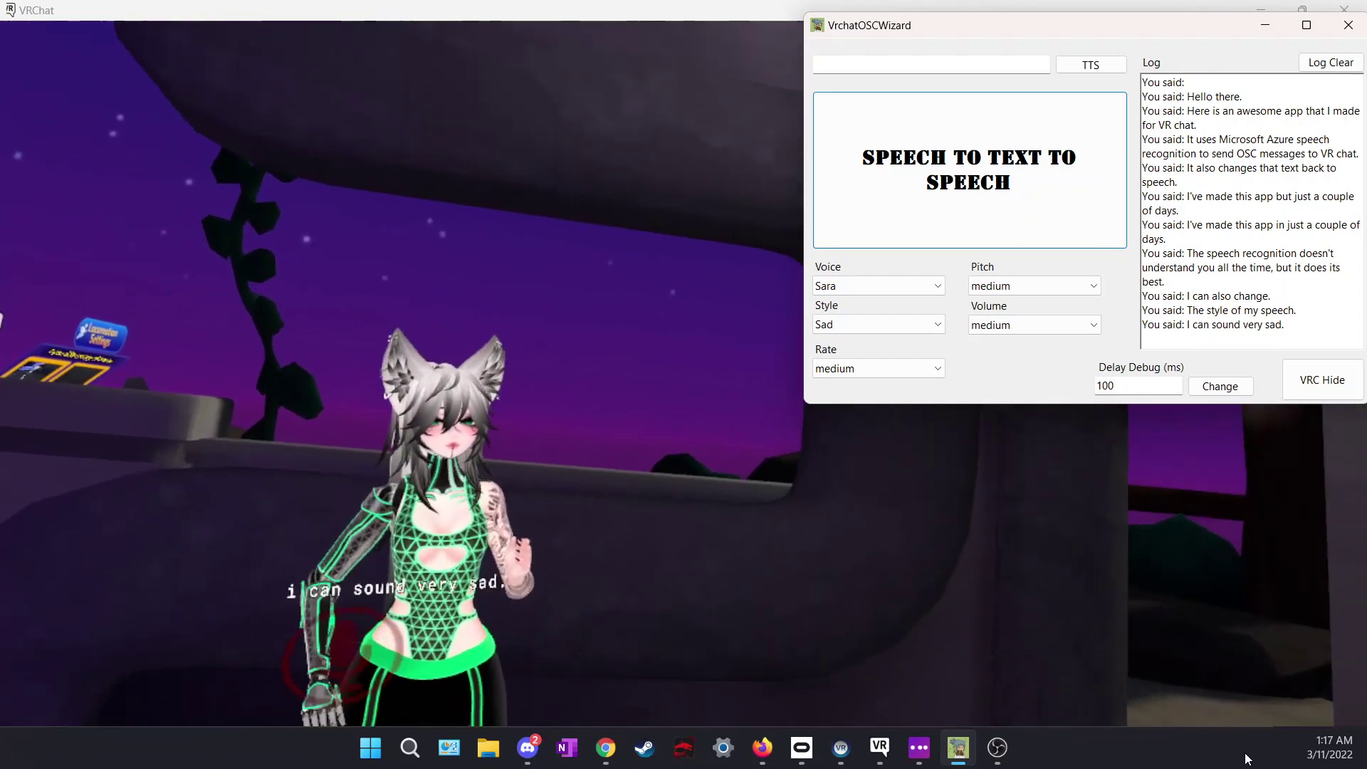
{"action": "left_click", "coordinate": [901, 325]}
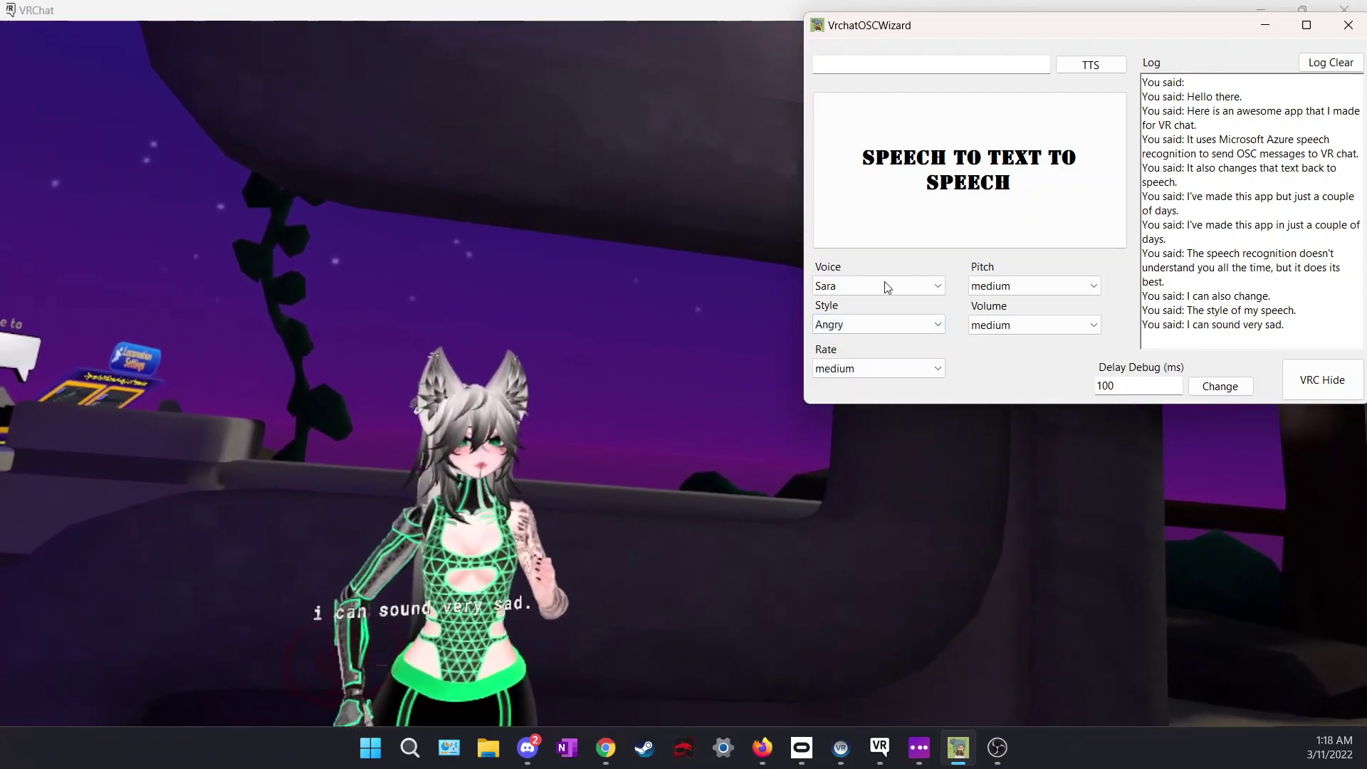
{"action": "left_click", "coordinate": [1016, 184]}
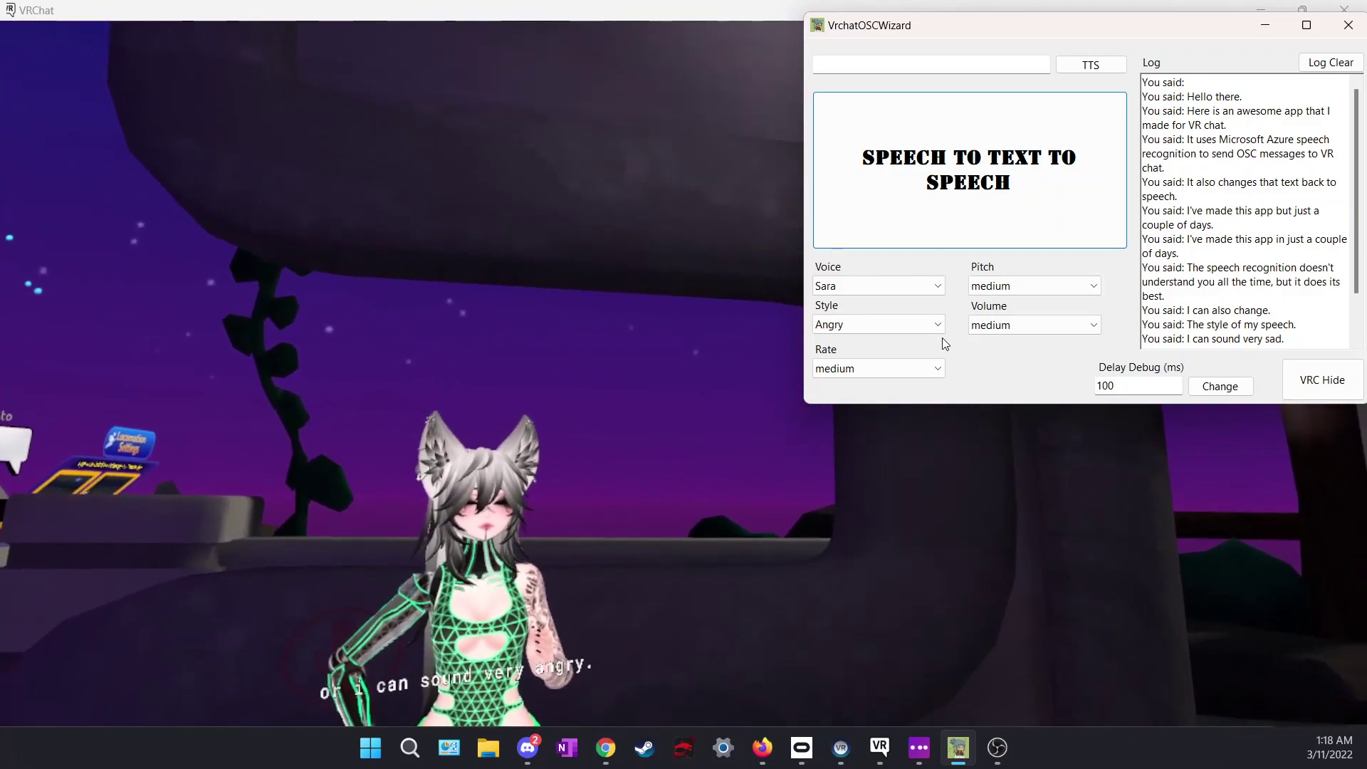
- Give the voice a slow rate and low pitch, then start speech recognition
{"action": "left_click", "coordinate": [924, 368]}
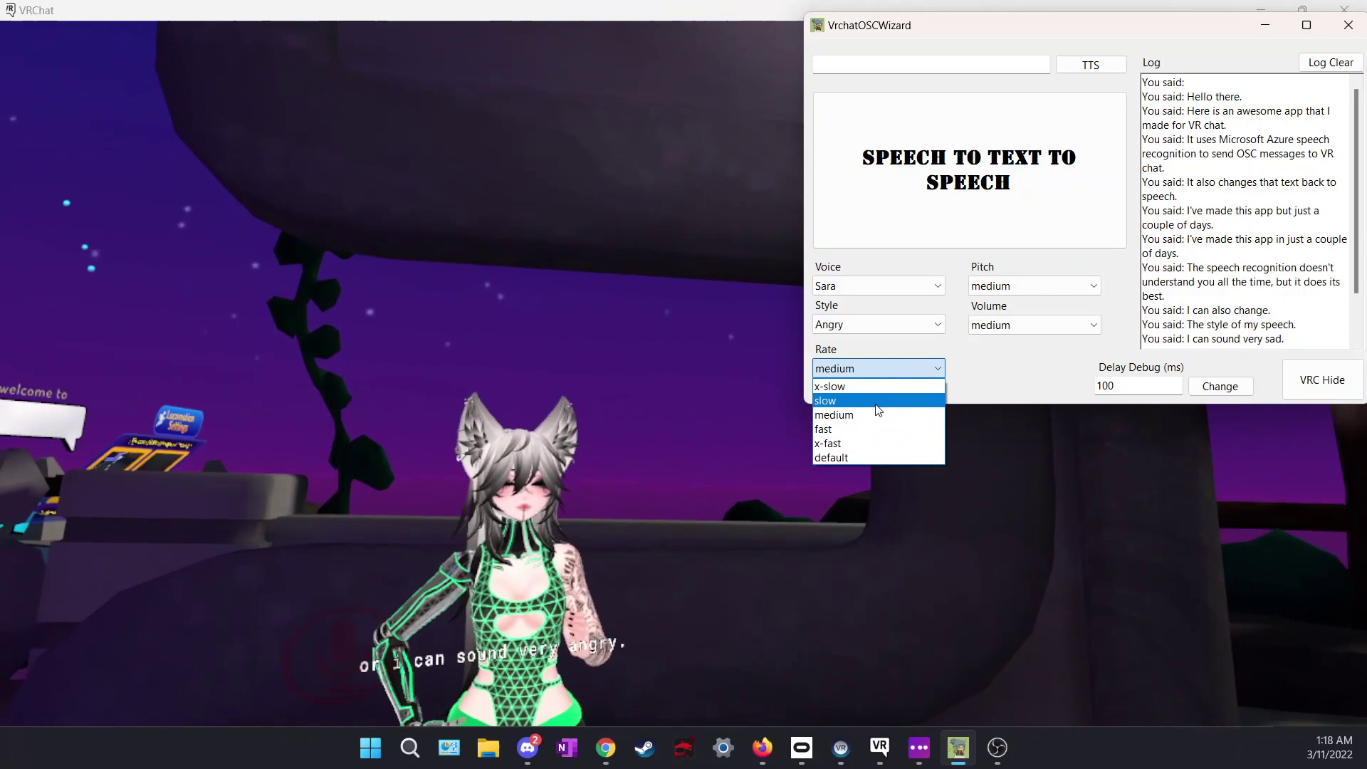
{"action": "left_click", "coordinate": [986, 286]}
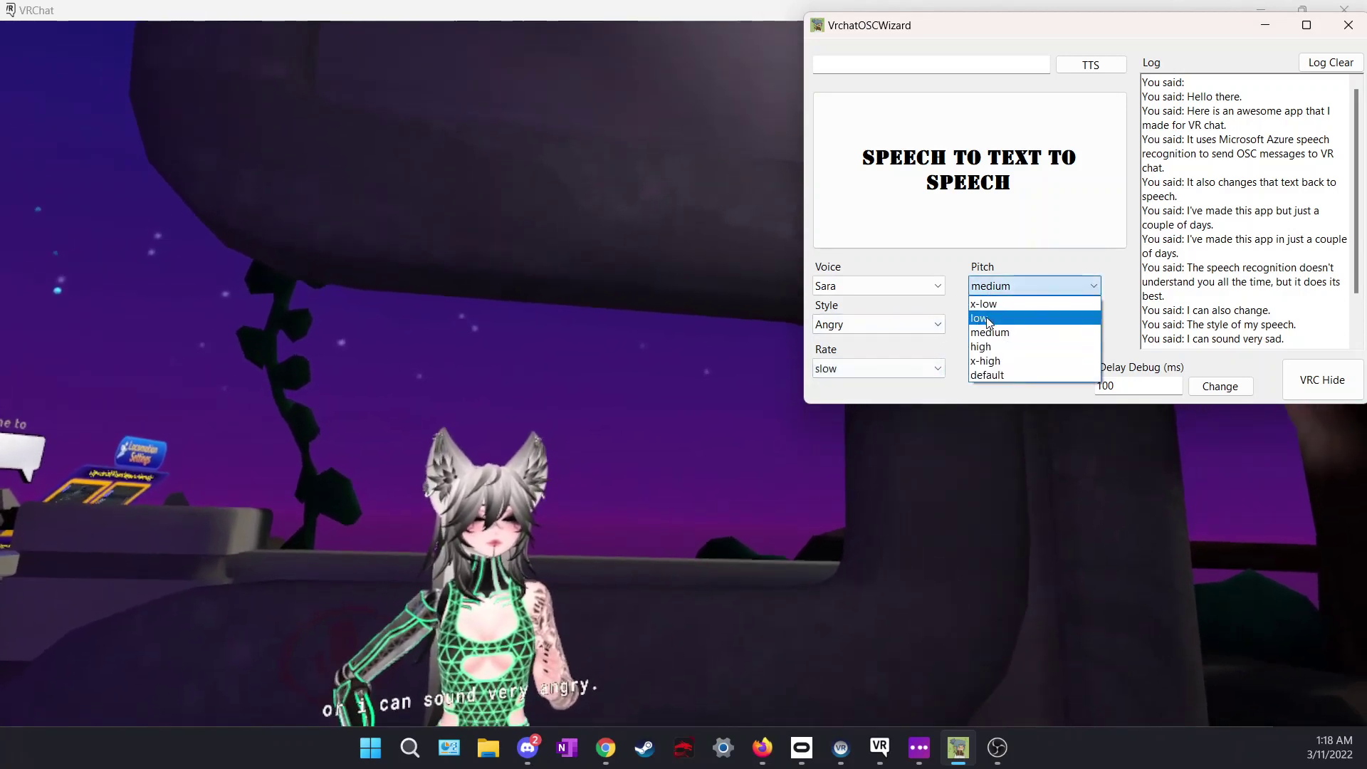
{"action": "left_click", "coordinate": [995, 320]}
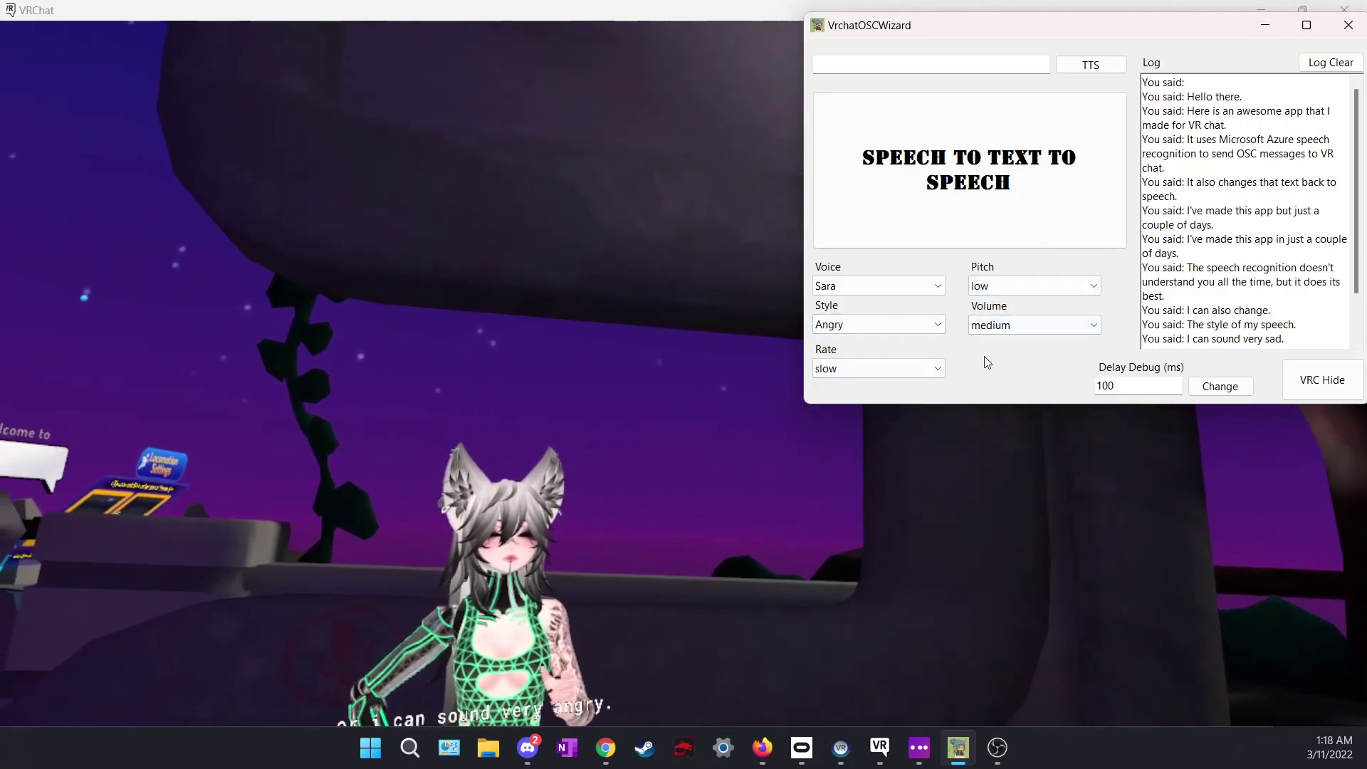
{"action": "left_click", "coordinate": [993, 191]}
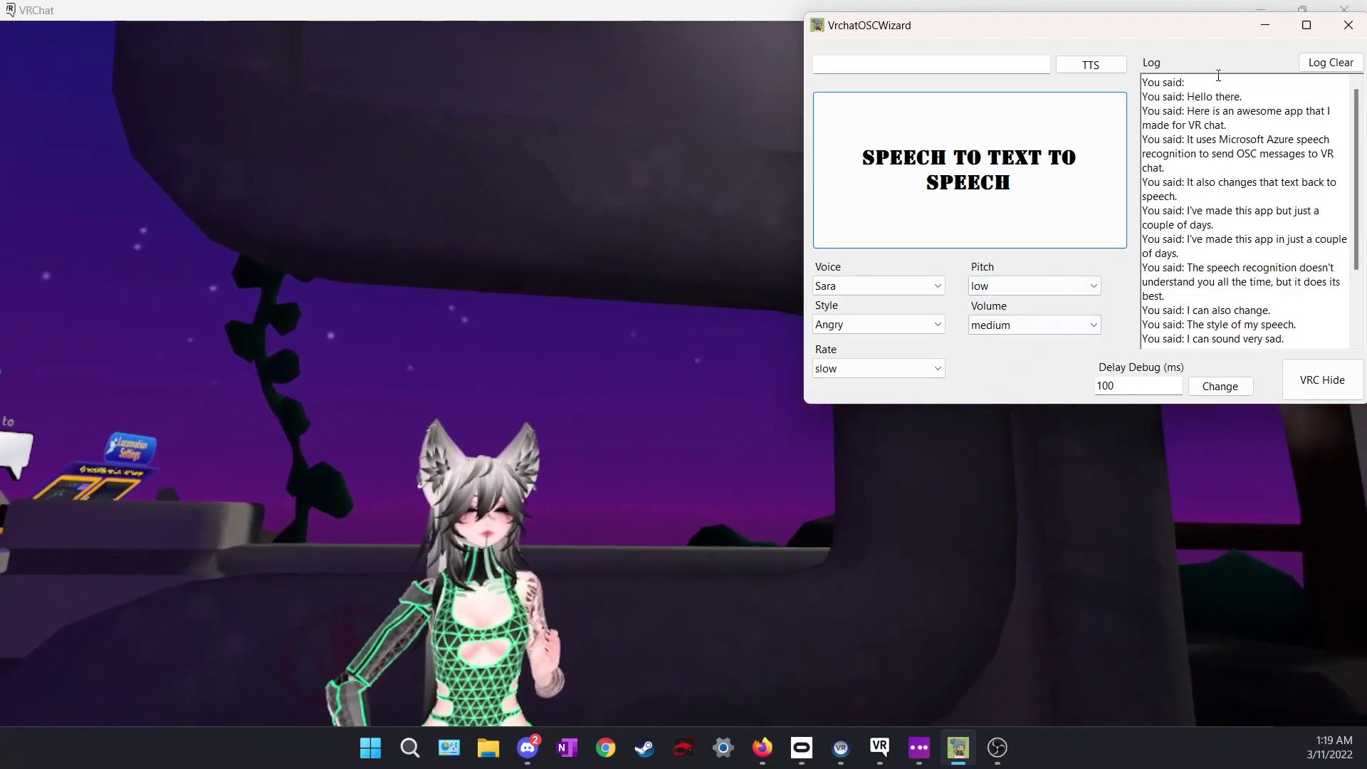
- Empty the speech log and record 'The text on the Avatar is out putted using kill frenzy avatar text.'
{"action": "left_click", "coordinate": [1313, 60]}
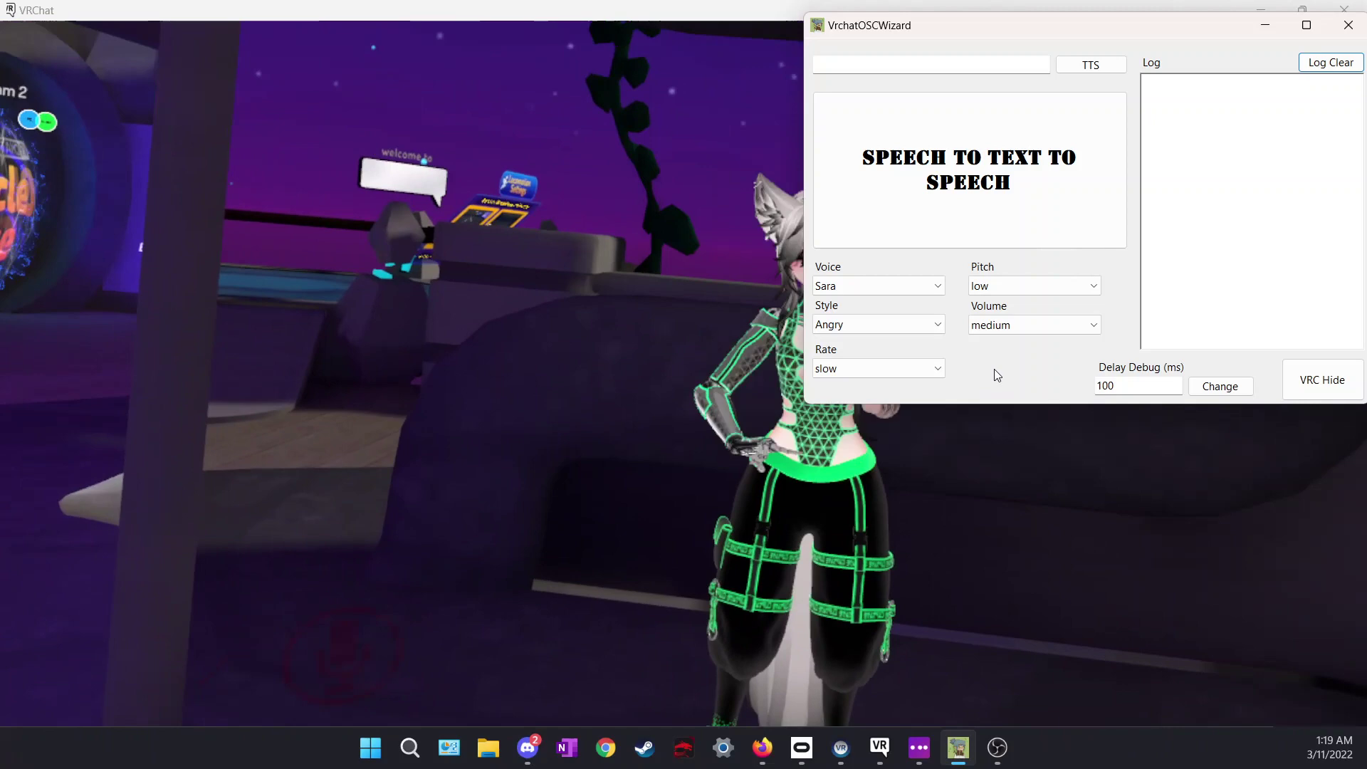
{"action": "left_click", "coordinate": [1005, 204]}
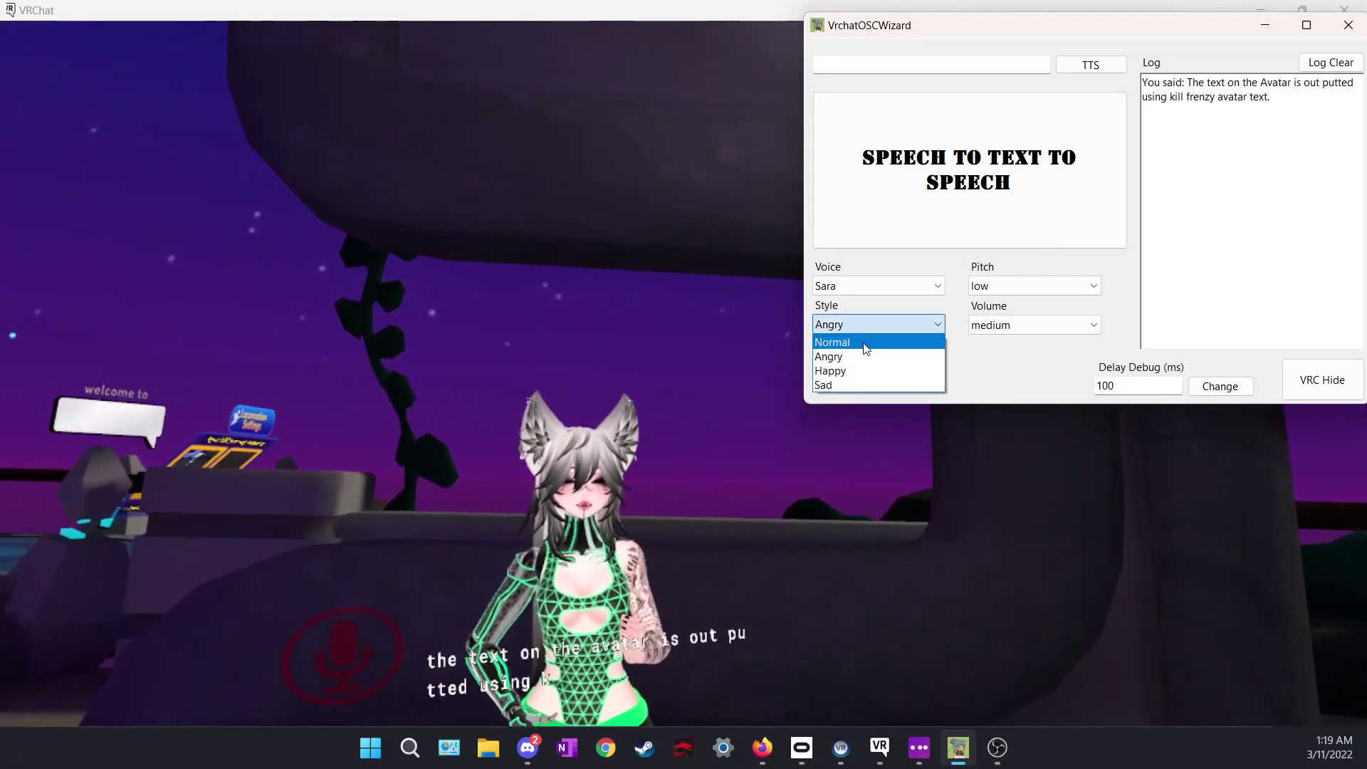
- Restore the Normal voice style with medium rate and pitch, then listen for speech again
{"action": "left_click", "coordinate": [866, 348]}
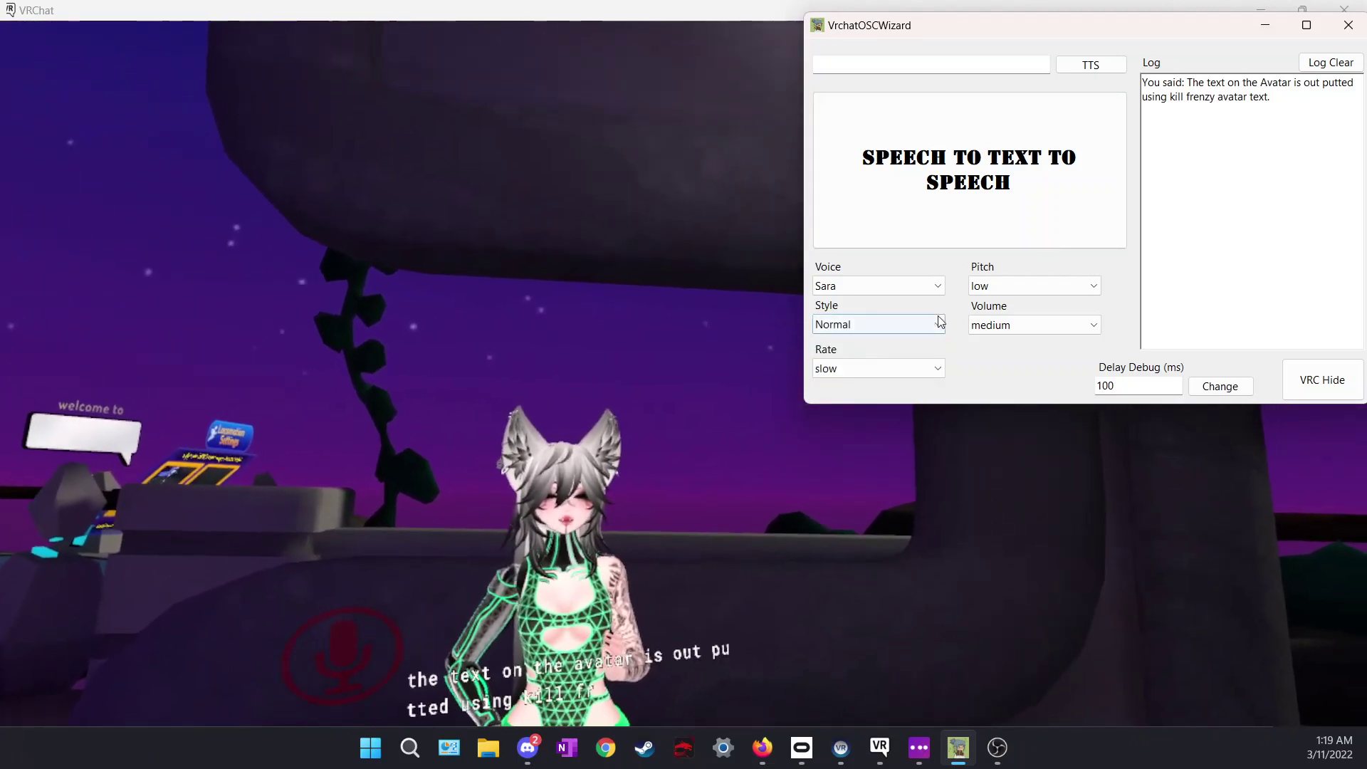
{"action": "left_click", "coordinate": [916, 372]}
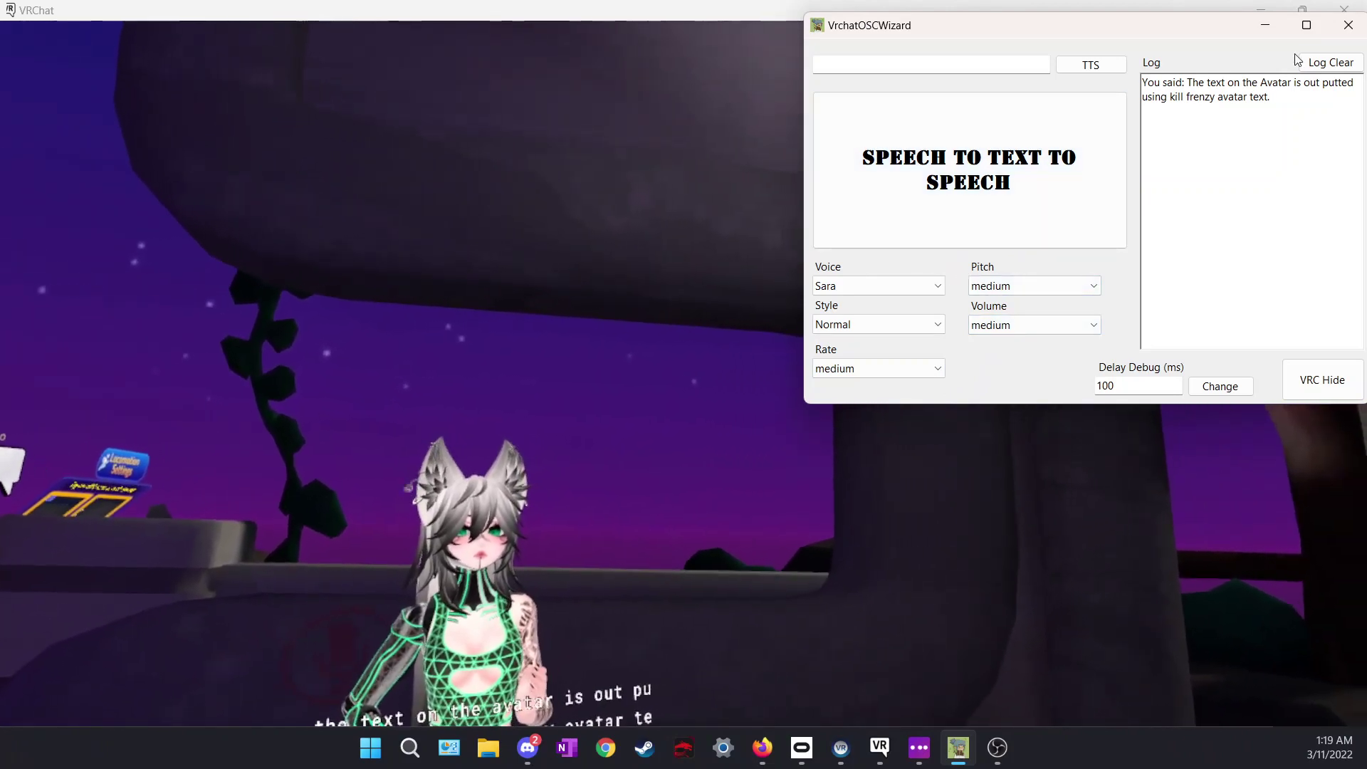
{"action": "left_click", "coordinate": [1080, 137]}
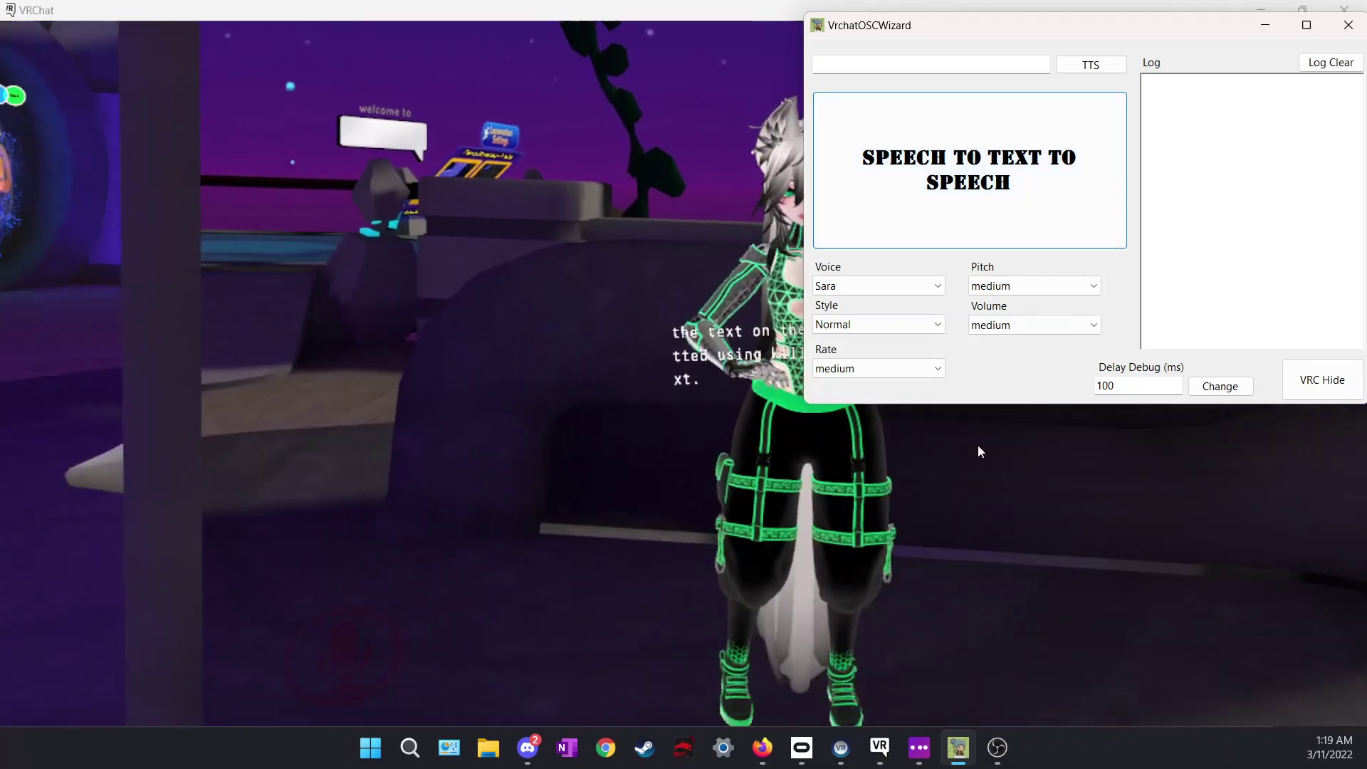